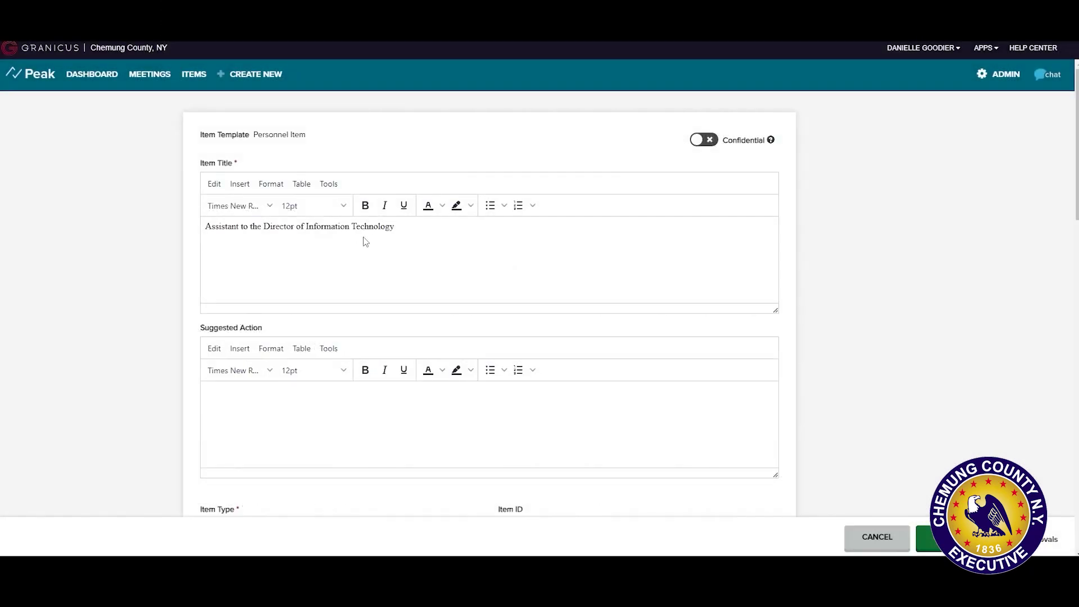
- Set the item type to Personnel and the submitting department to Information Technology
scroll(287, 304, down, 2)
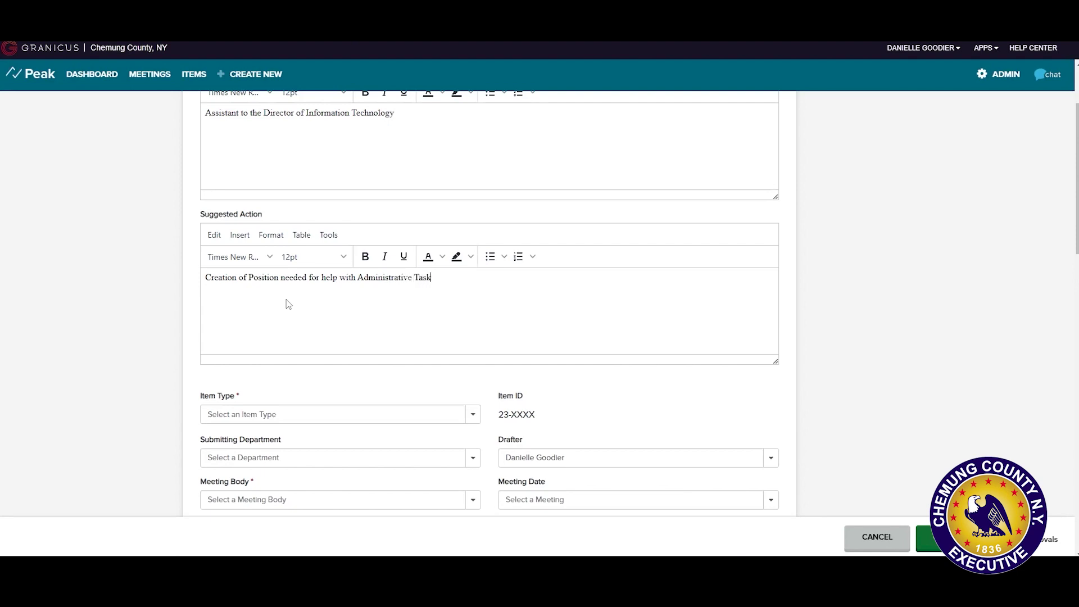
scroll(289, 304, down, 4)
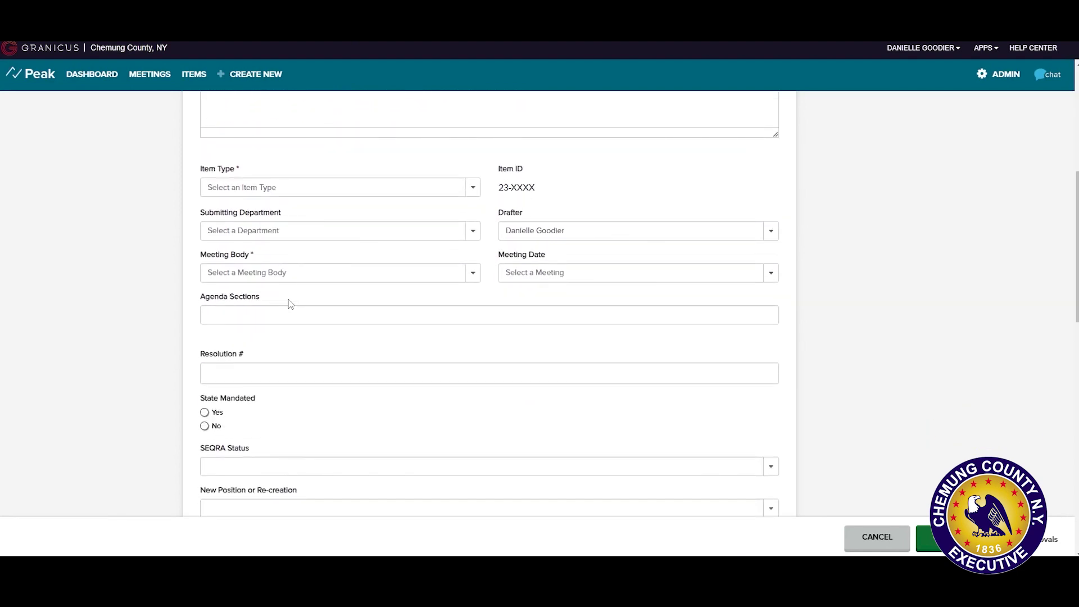
click(475, 193)
click(253, 268)
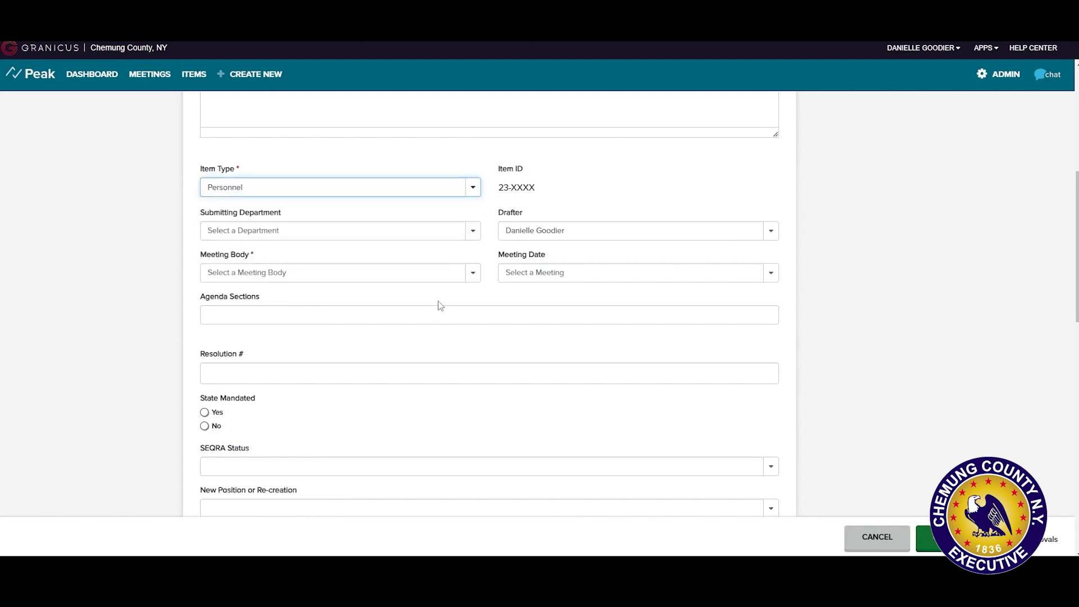
click(475, 233)
text(Information Technology)
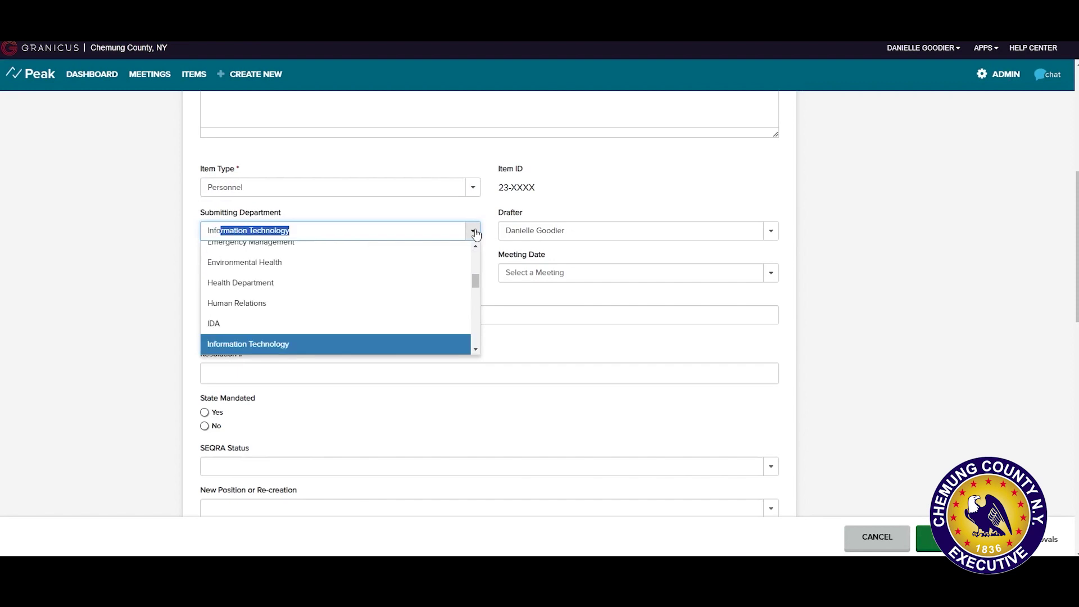
key(Return)
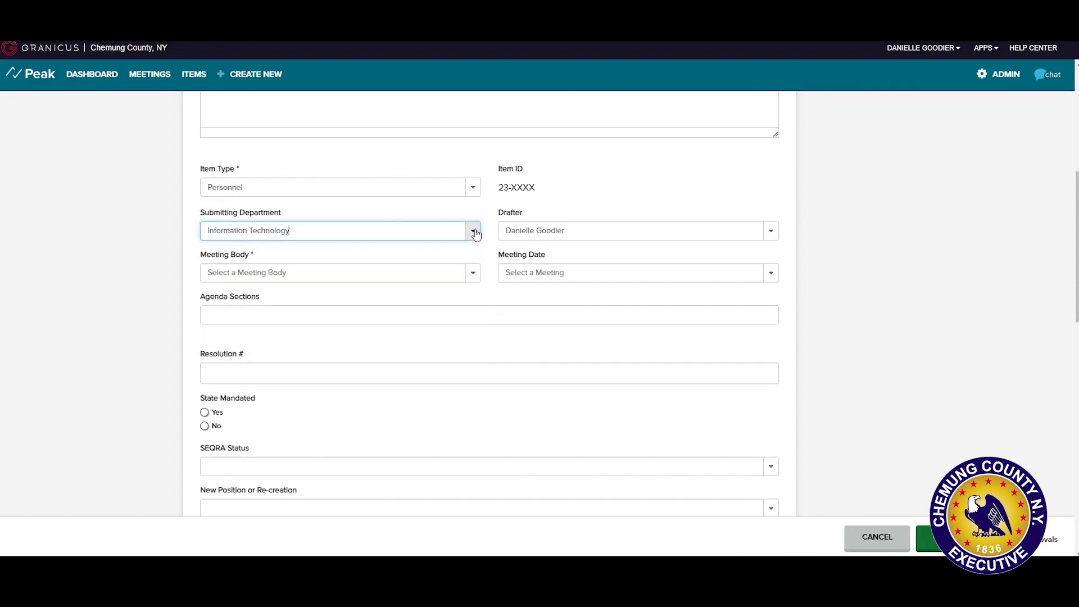
- Set the meeting body to Pre Routing, state mandated to No, and mark it a New Position
click(473, 275)
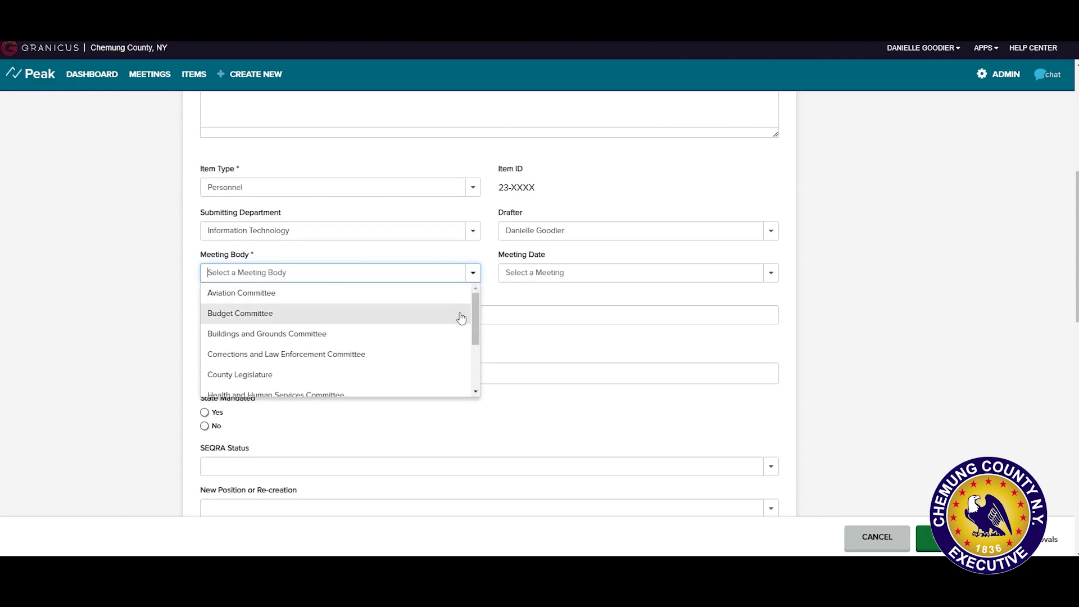
scroll(463, 320, down, 1)
scroll(463, 336, down, 1)
click(321, 384)
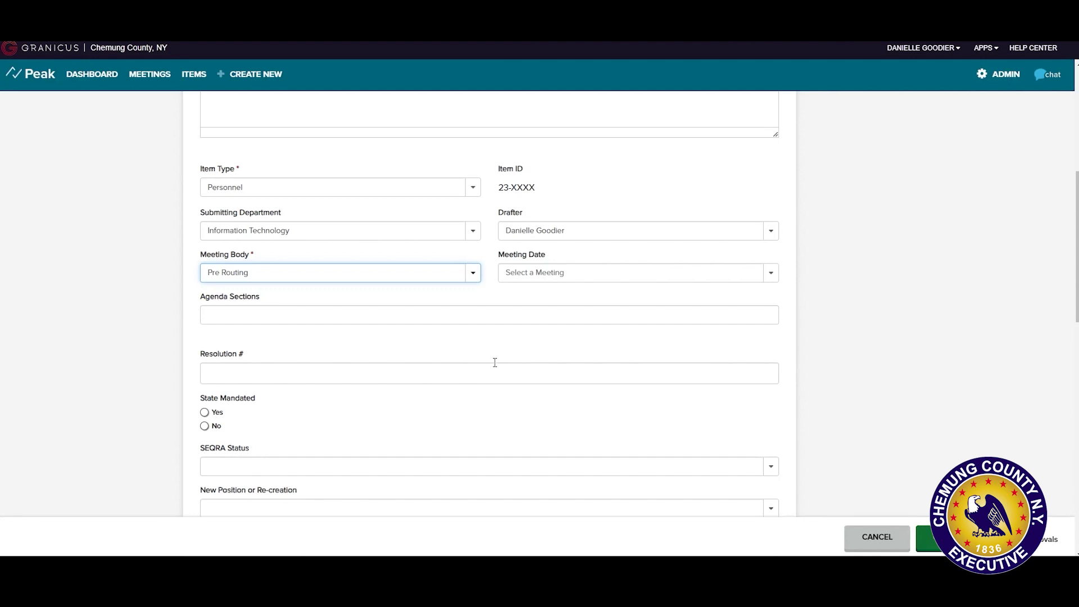
scroll(495, 363, down, 2)
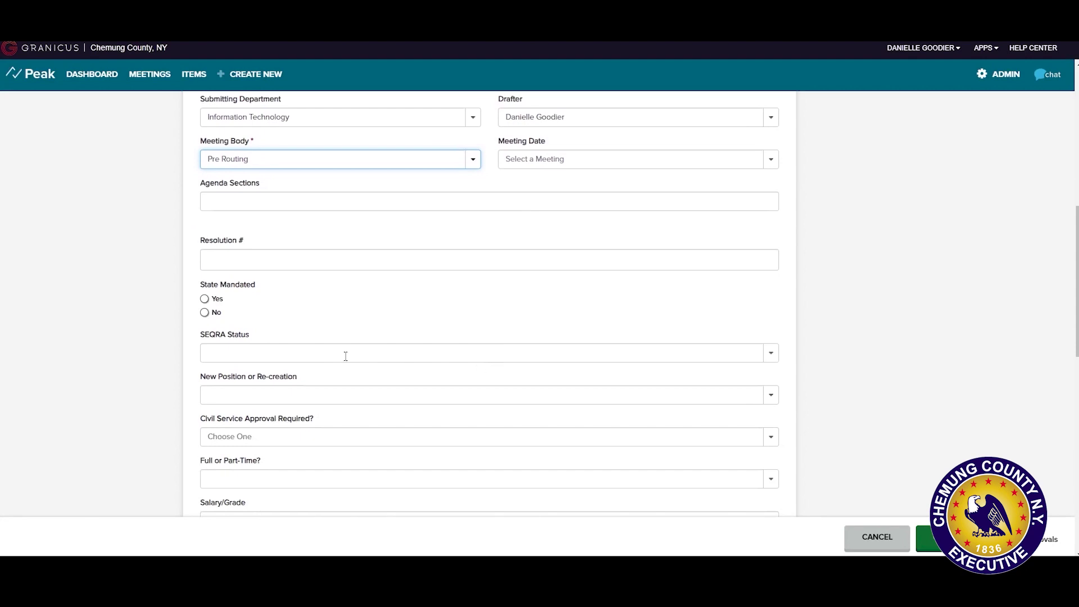
click(204, 313)
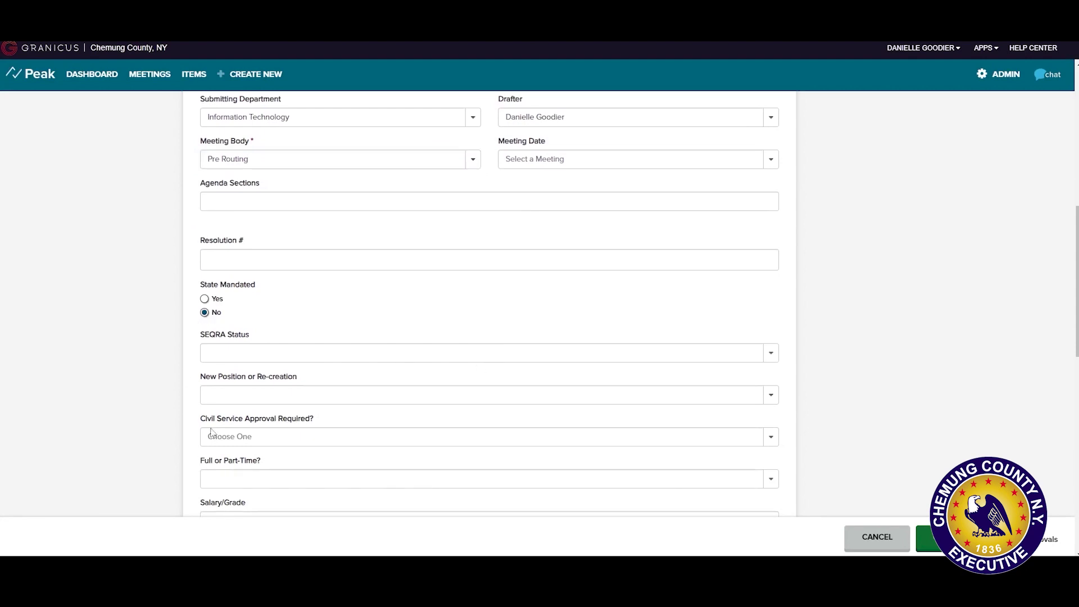
click(771, 395)
click(551, 412)
scroll(504, 412, down, 3)
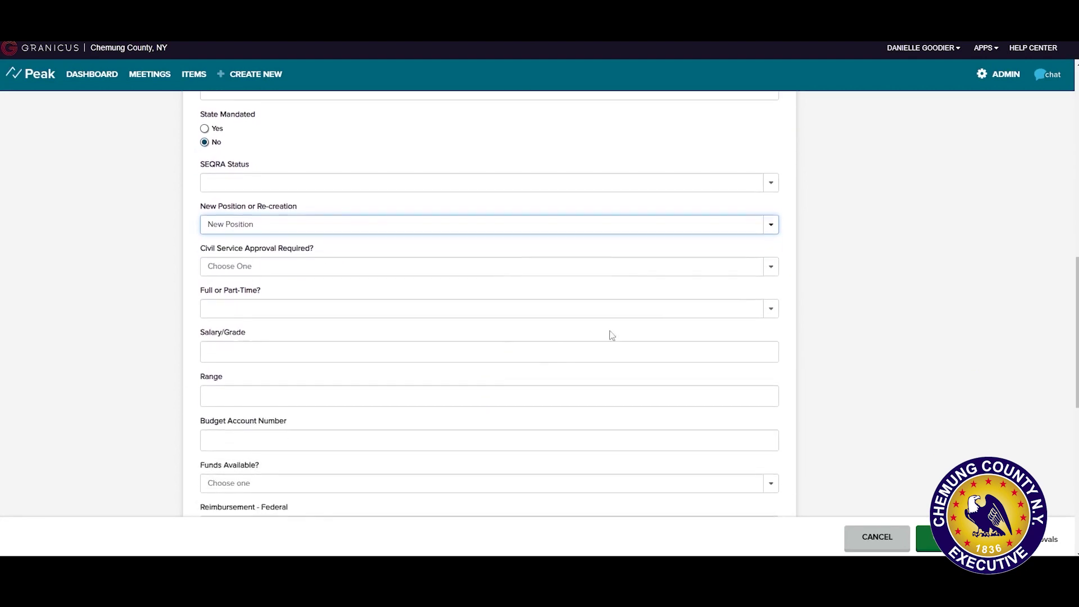
click(771, 274)
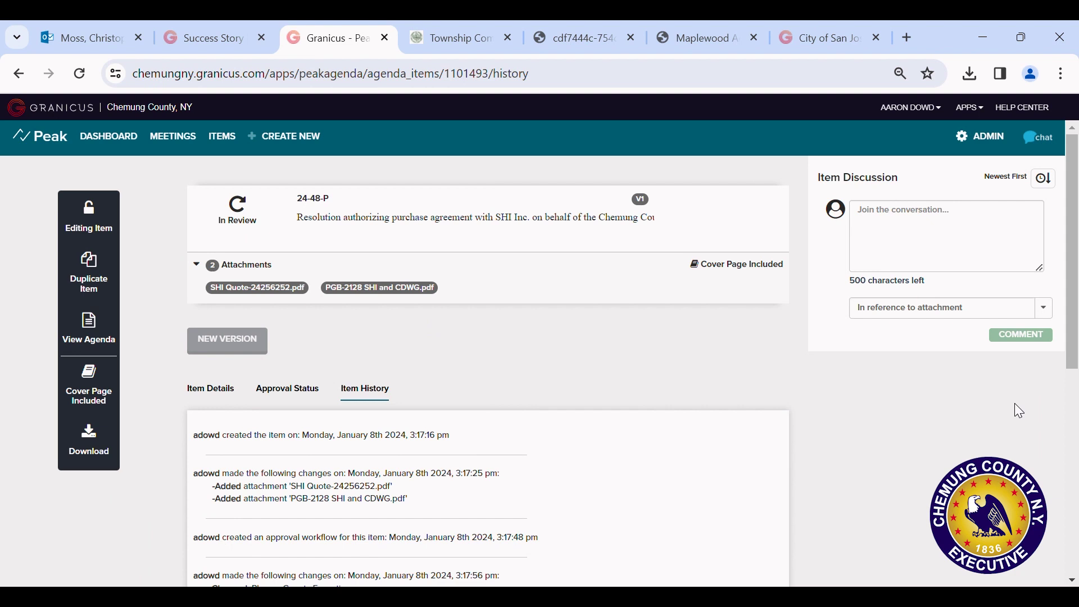
scroll(1014, 403, down, 4)
scroll(1012, 402, down, 3)
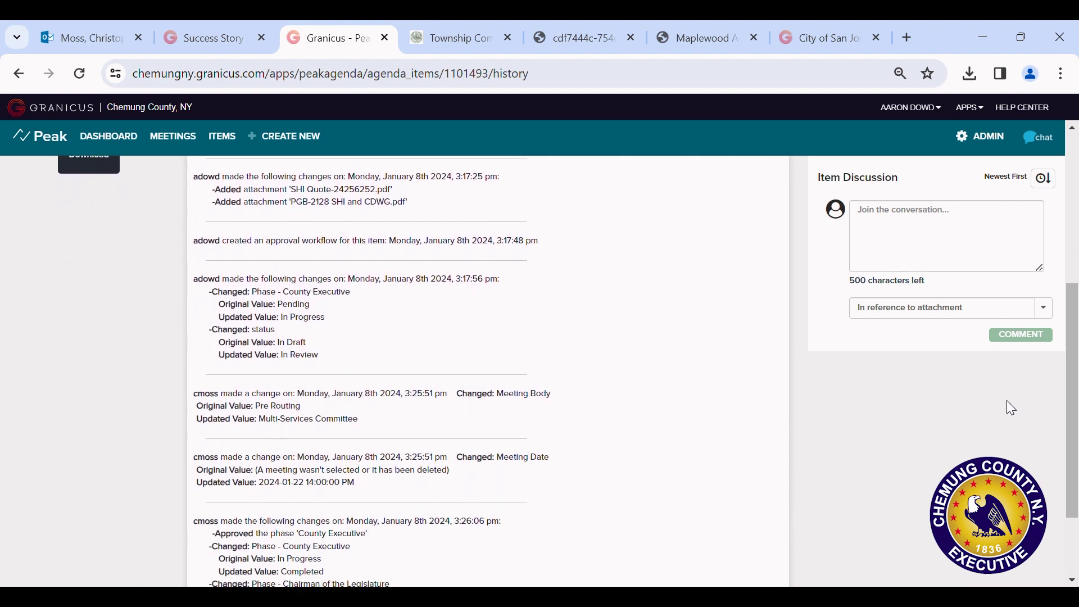
scroll(1004, 399, down, 1)
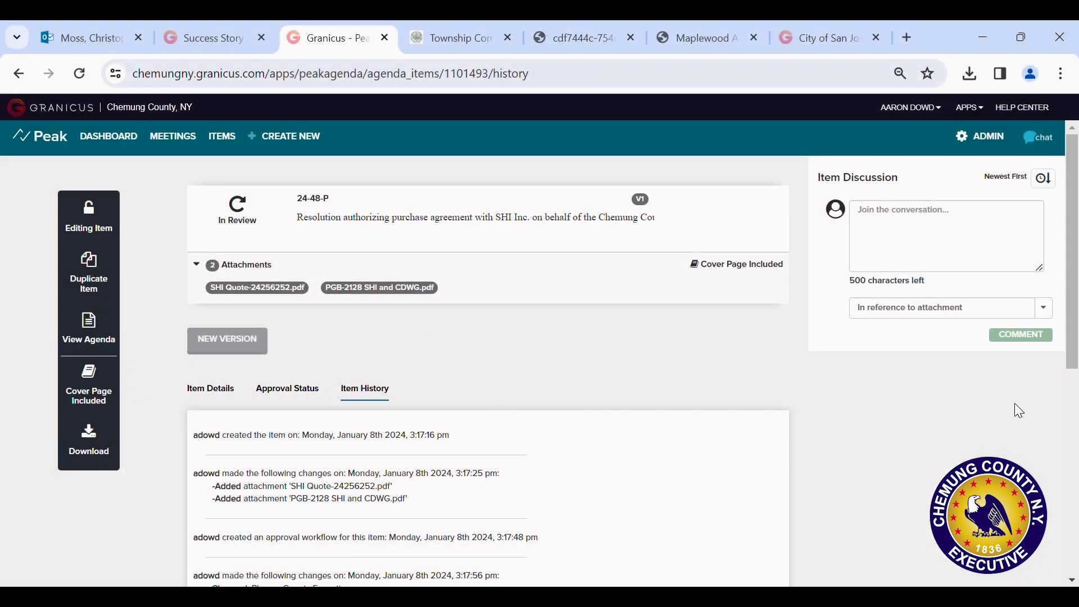
scroll(1014, 404, down, 3)
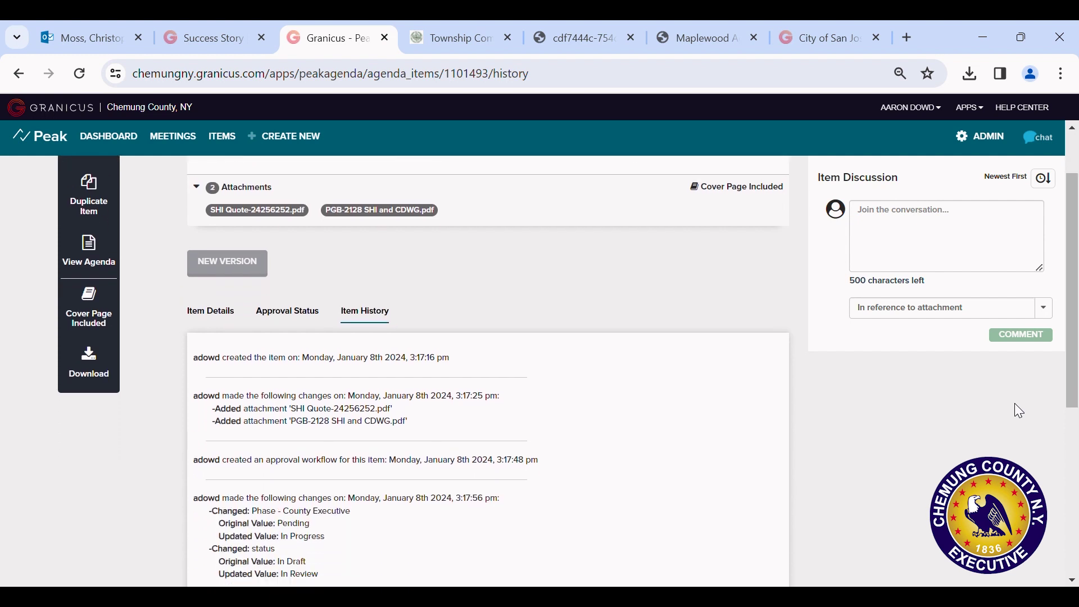
scroll(1014, 403, down, 2)
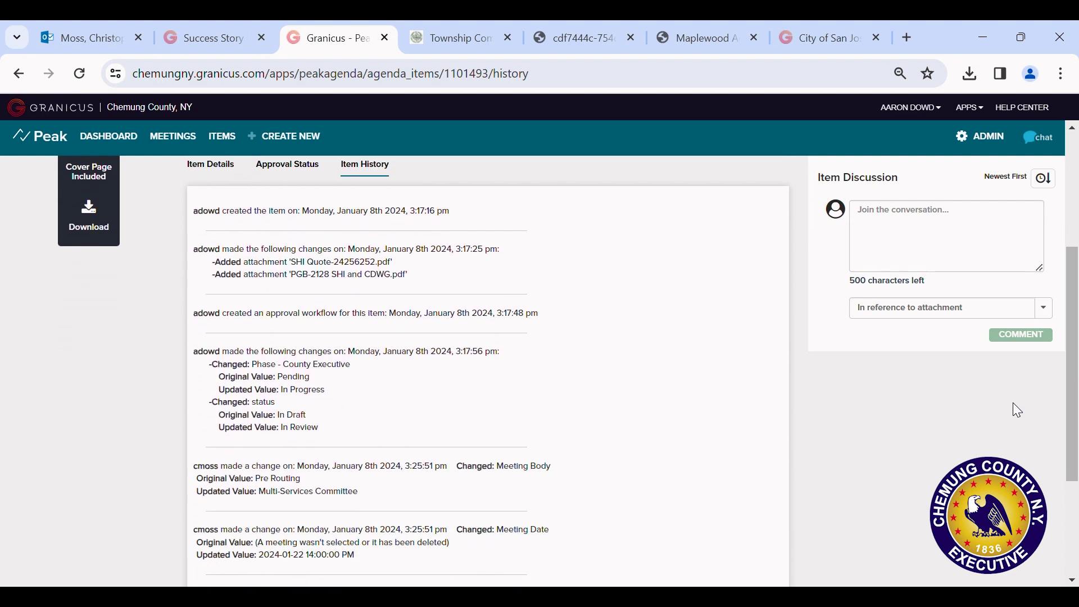
scroll(1012, 402, down, 1)
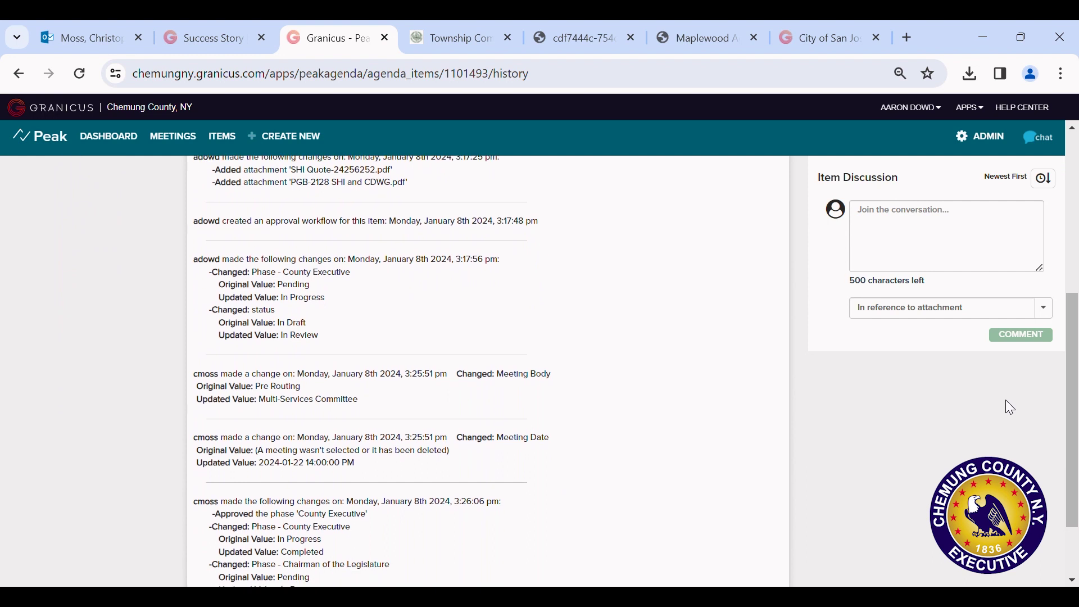
scroll(1004, 401, down, 2)
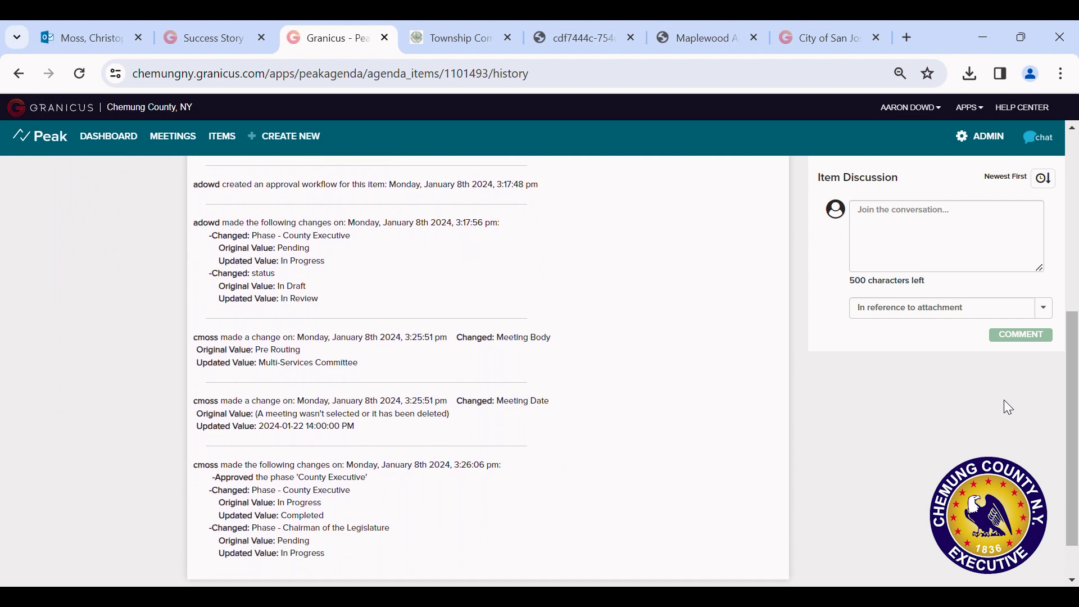
scroll(1003, 400, down, 1)
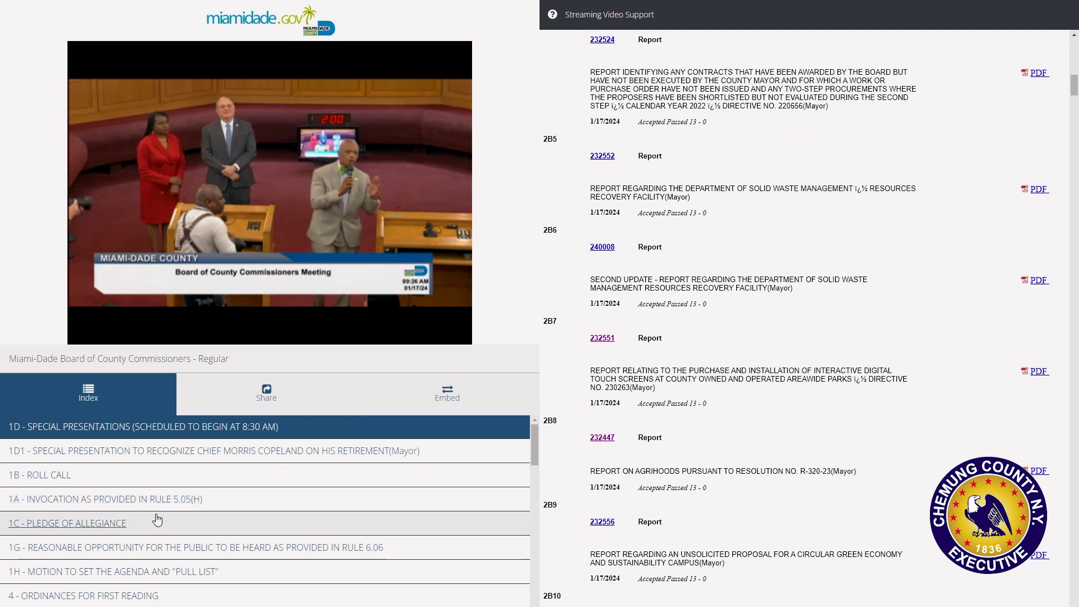
- Jump the meeting video through the Pledge, 1H motion, public hearings, 8A1 and 8A1 Supplement items
click(154, 524)
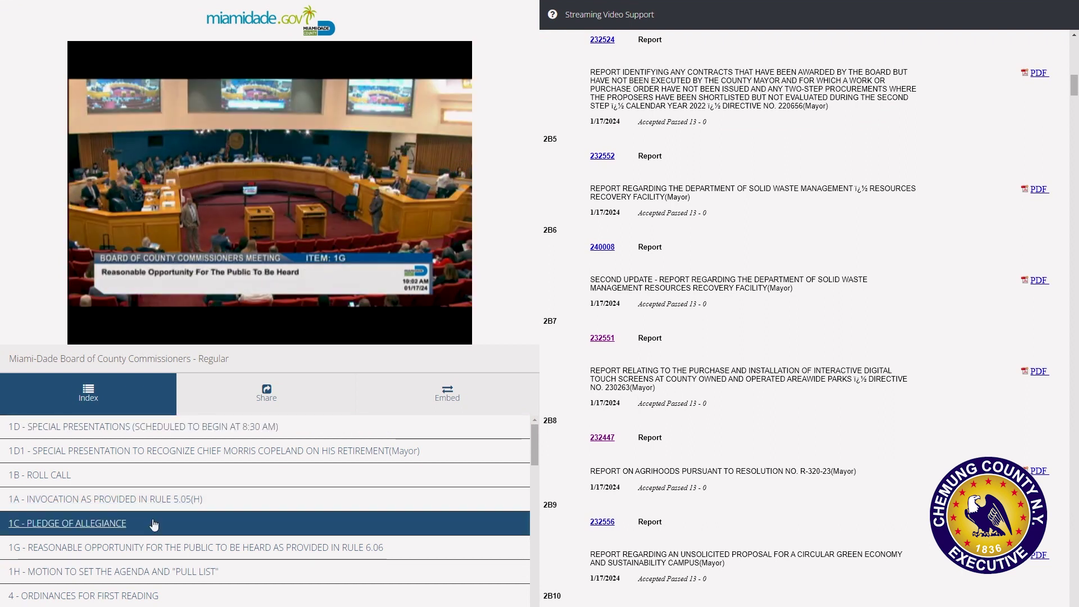
scroll(155, 524, down, 1)
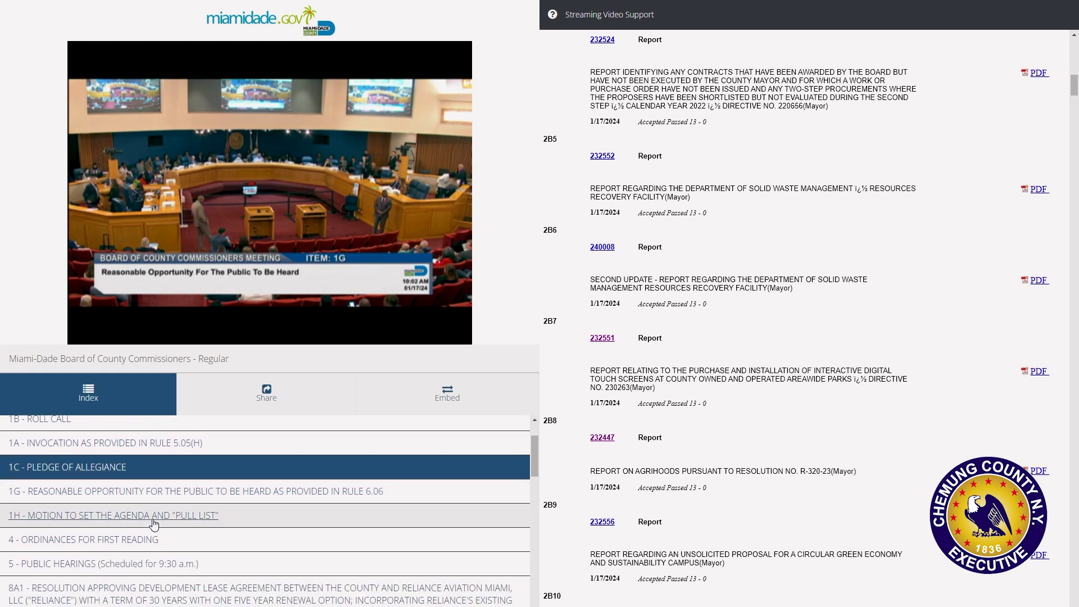
click(155, 524)
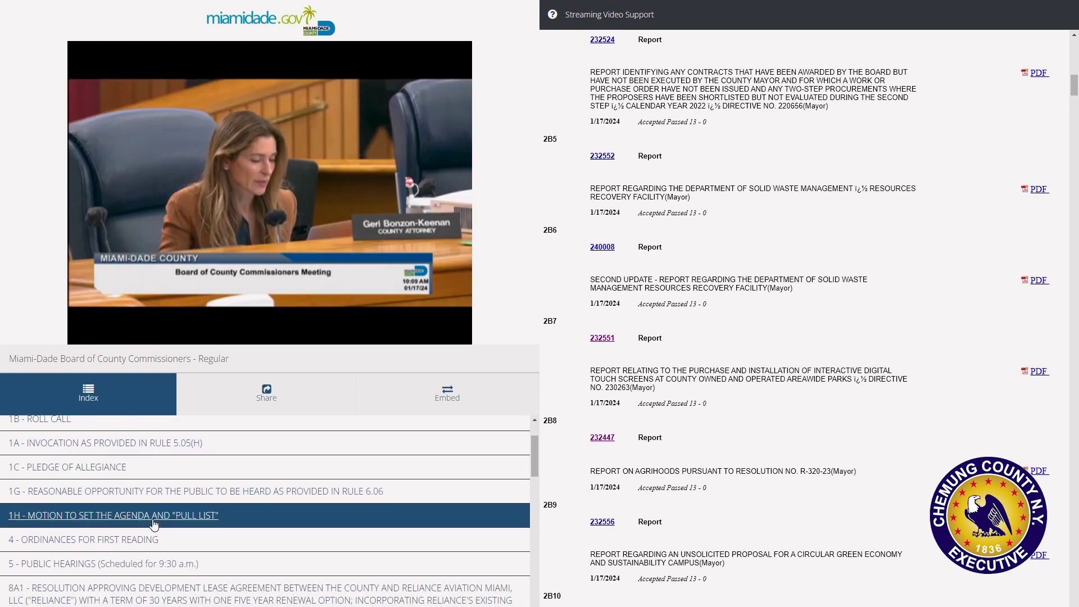
scroll(156, 520, down, 1)
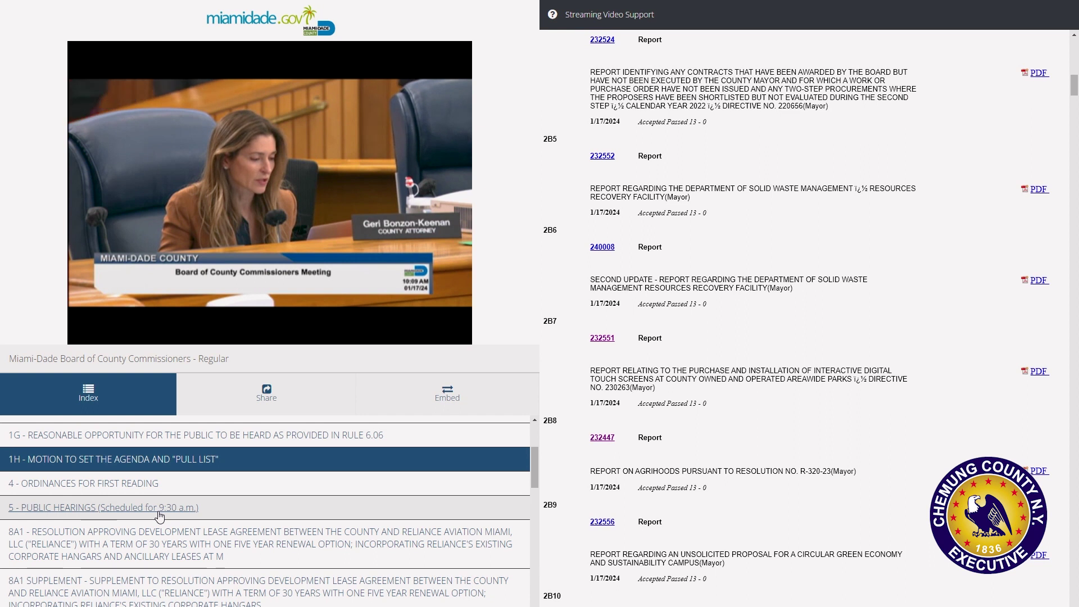
click(158, 516)
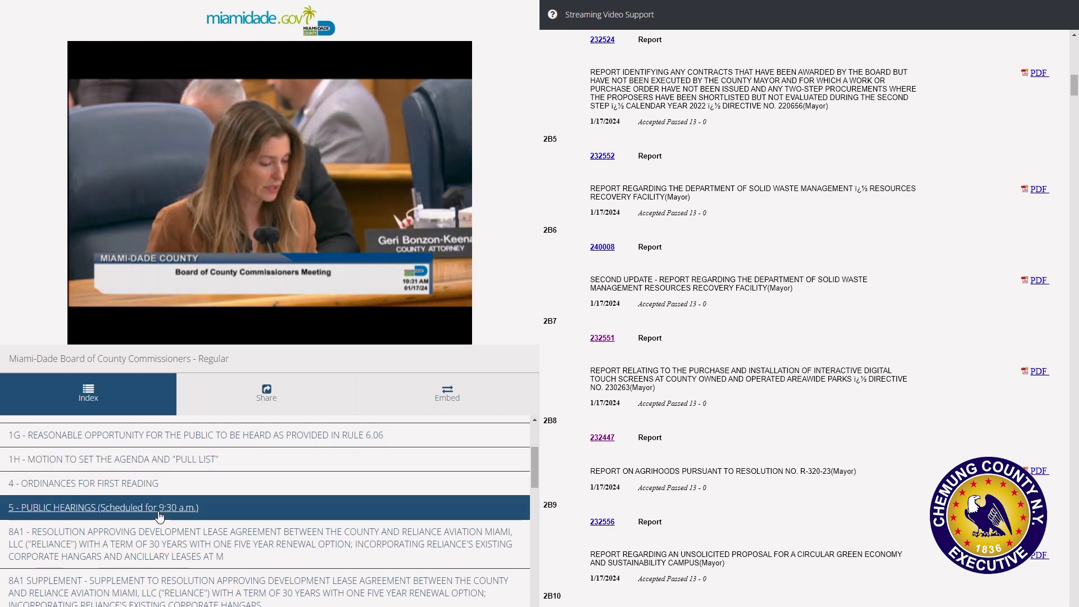
scroll(160, 516, down, 1)
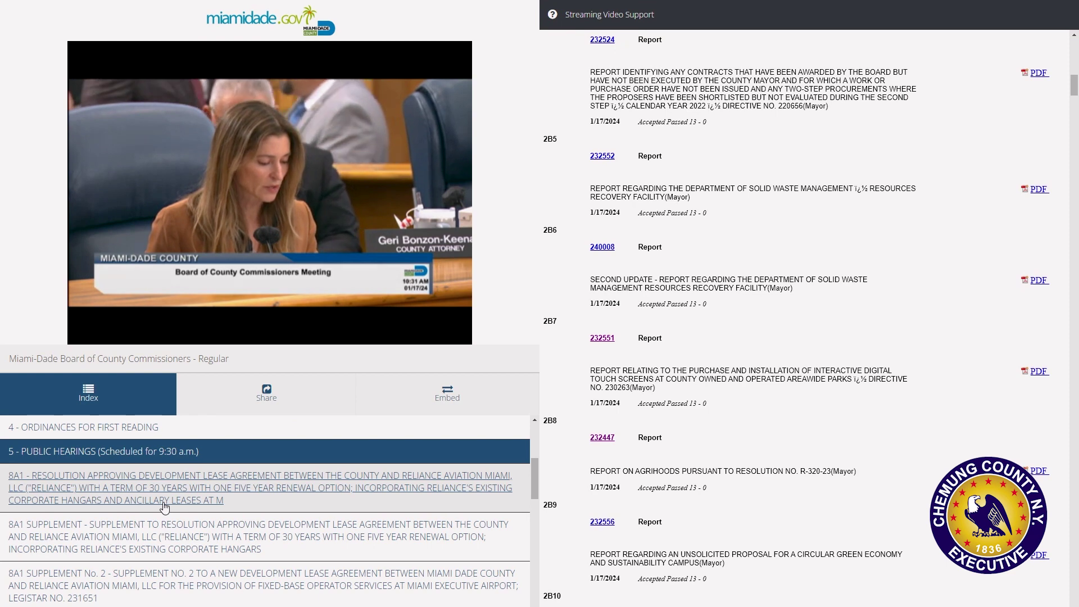
click(165, 508)
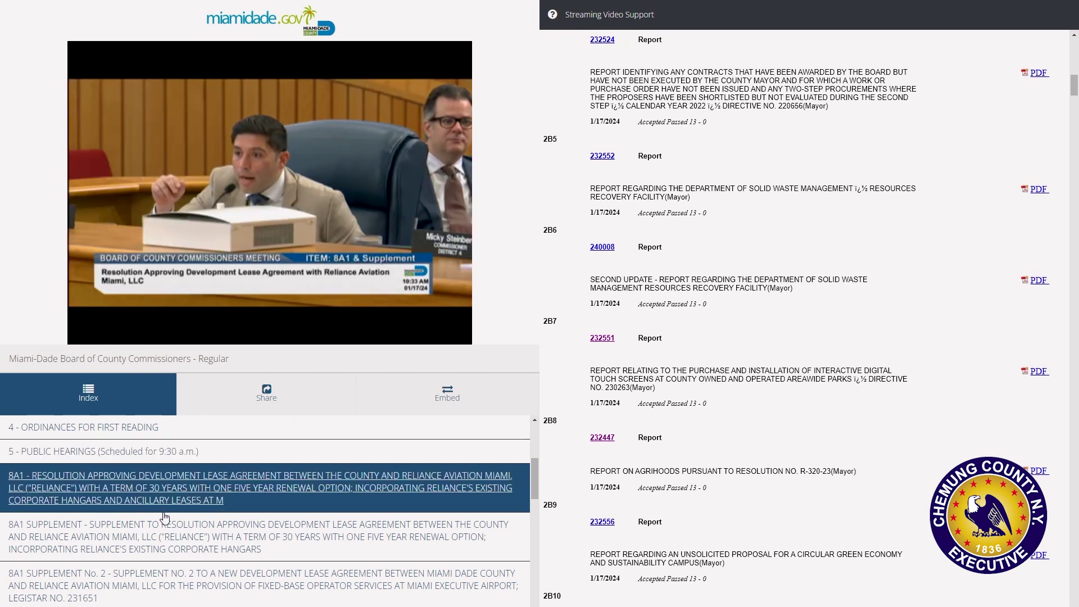
click(164, 517)
- Jump the video to 8A1 Supplement No. 2, 8O1, 8P1 Supplement, and finally 11A6
scroll(164, 520, down, 1)
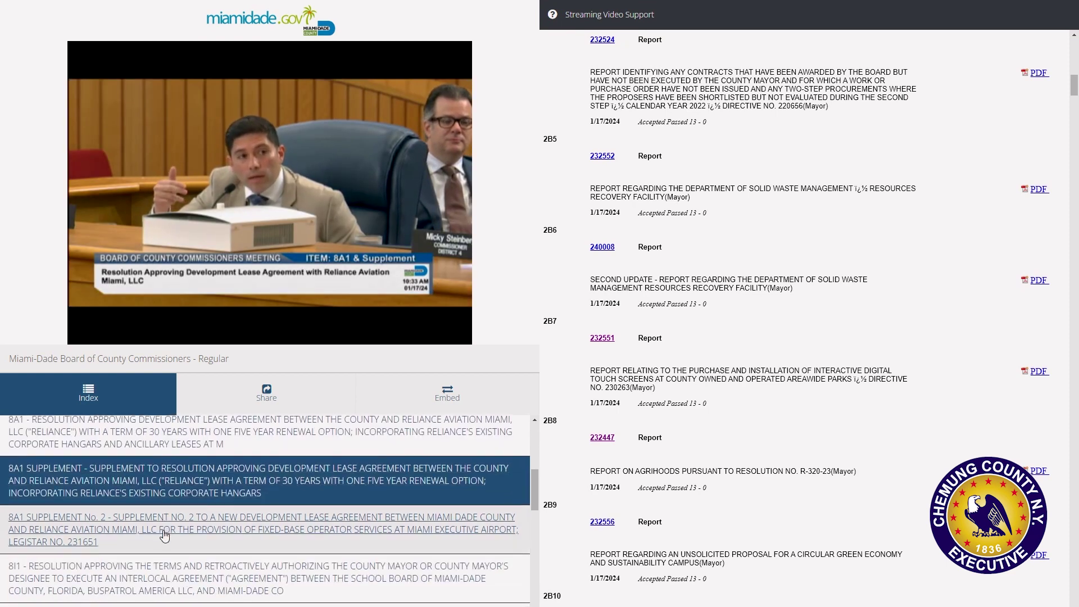
click(171, 537)
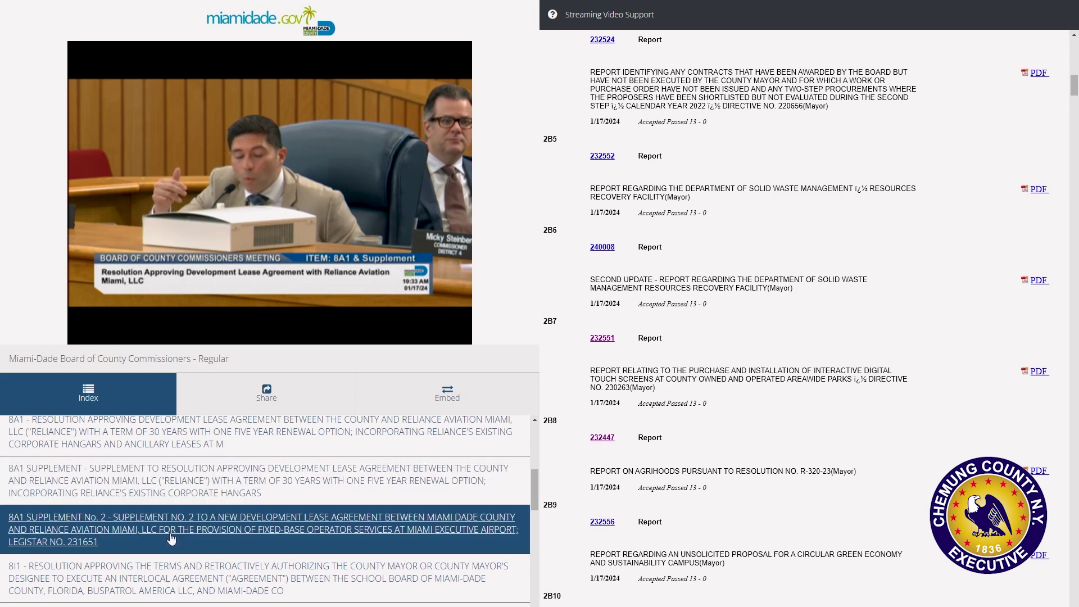
scroll(207, 527, down, 2)
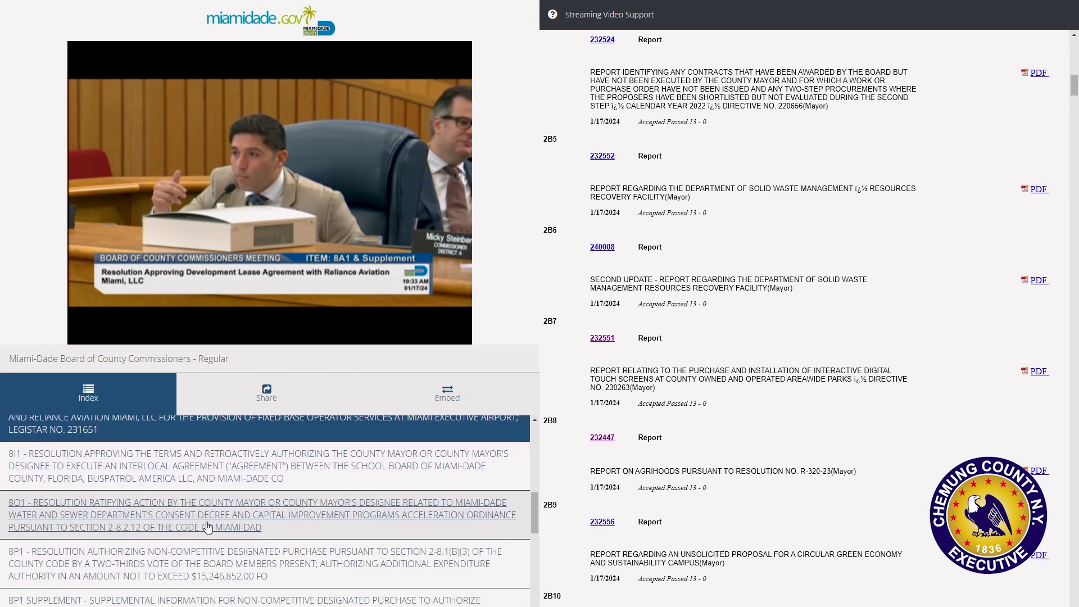
click(207, 526)
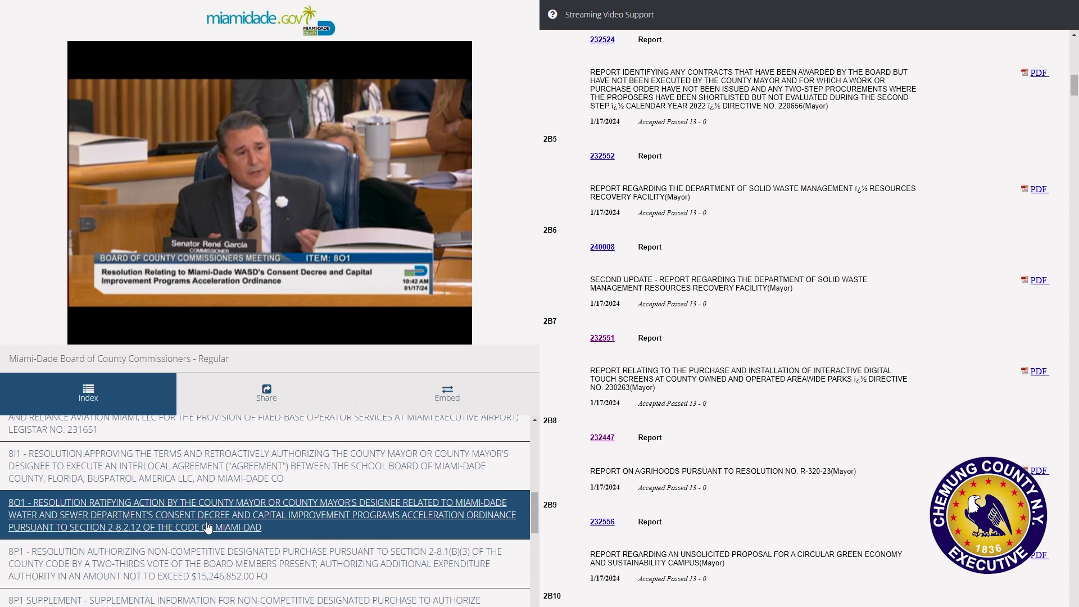
mouse_move(169, 332)
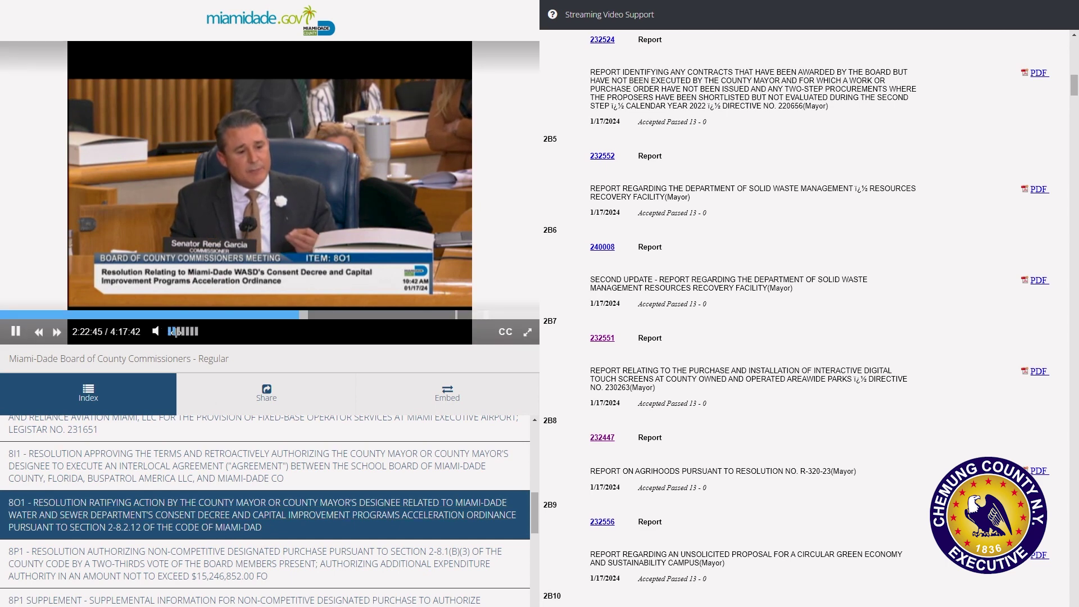
scroll(772, 338, down, 4)
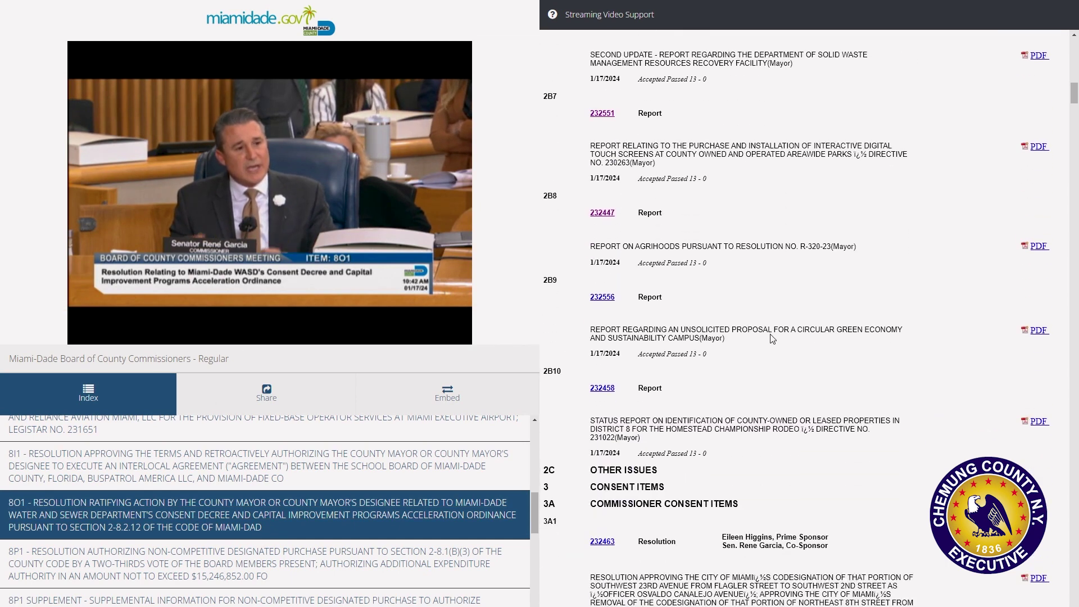
scroll(772, 338, down, 2)
scroll(771, 339, up, 7)
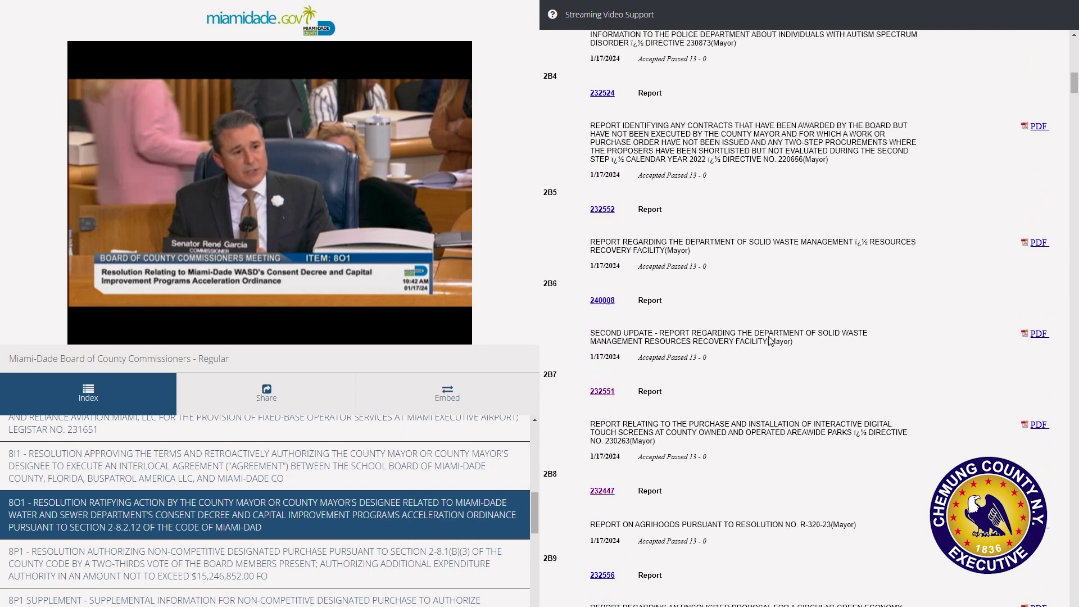
scroll(770, 340, up, 6)
scroll(258, 556, down, 1)
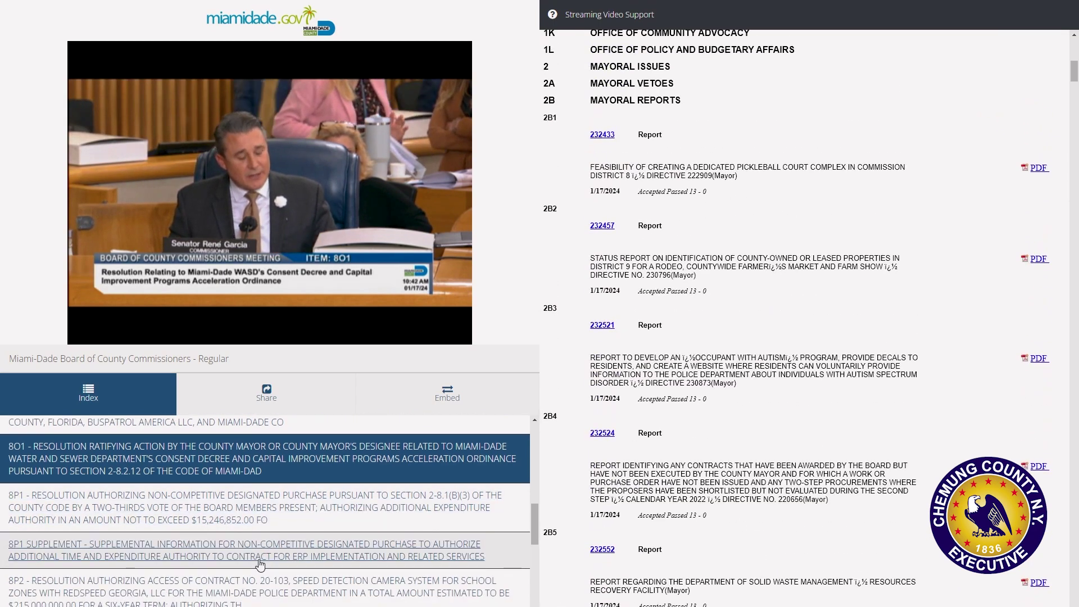
click(259, 560)
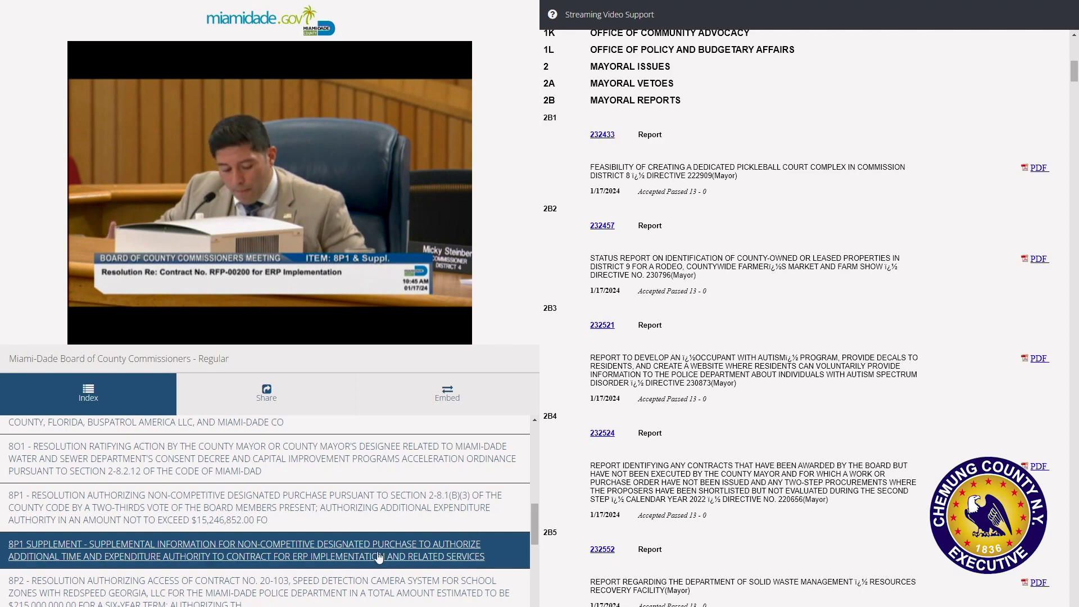
scroll(248, 560, down, 2)
click(247, 566)
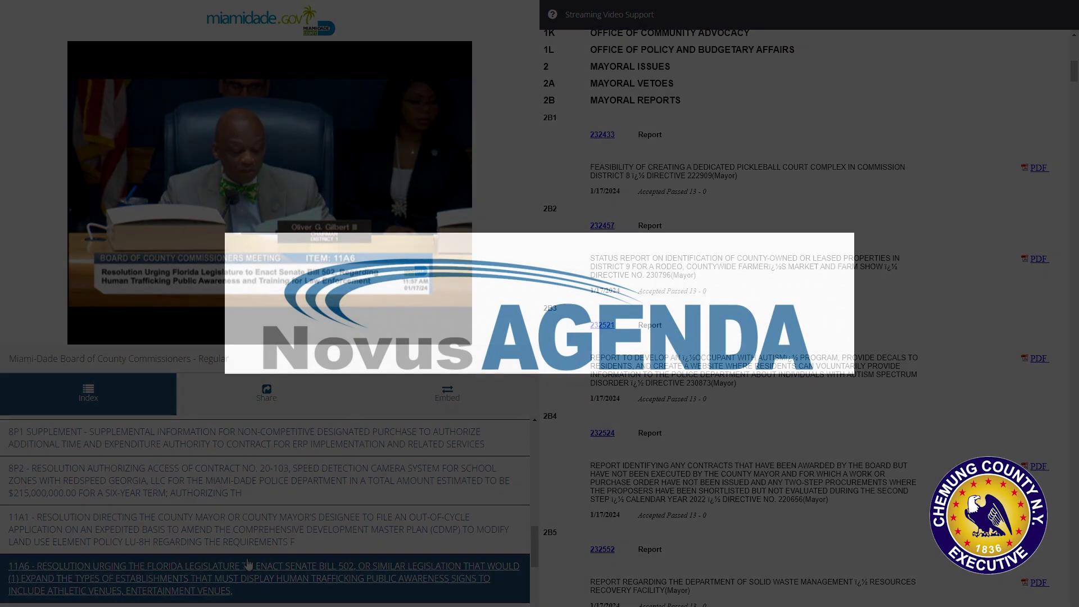